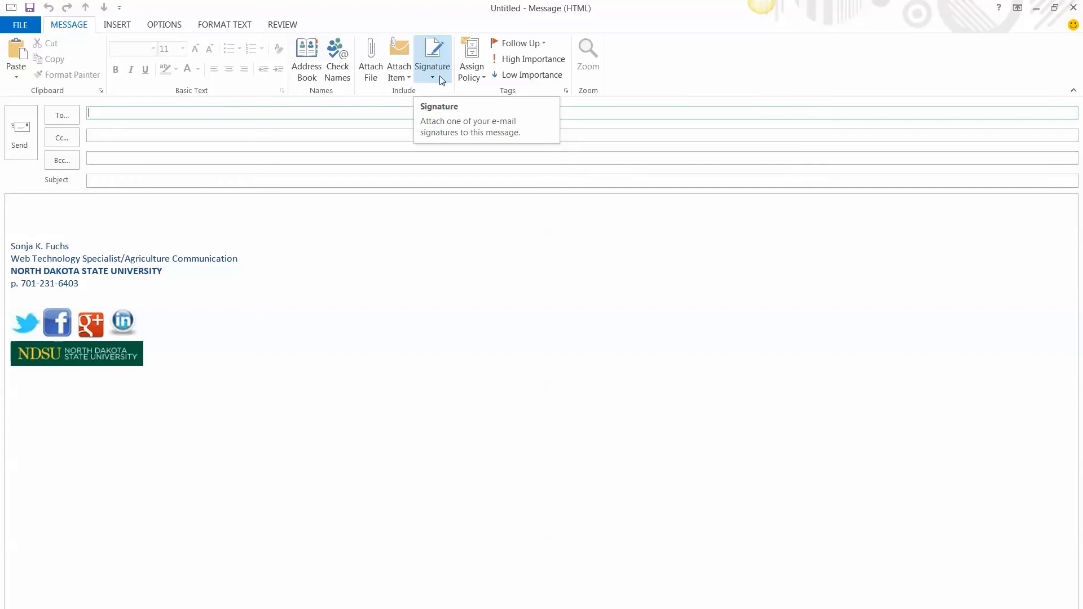
Step: Open the e-mail signature settings and create a new signature named 100 Years
click(441, 77)
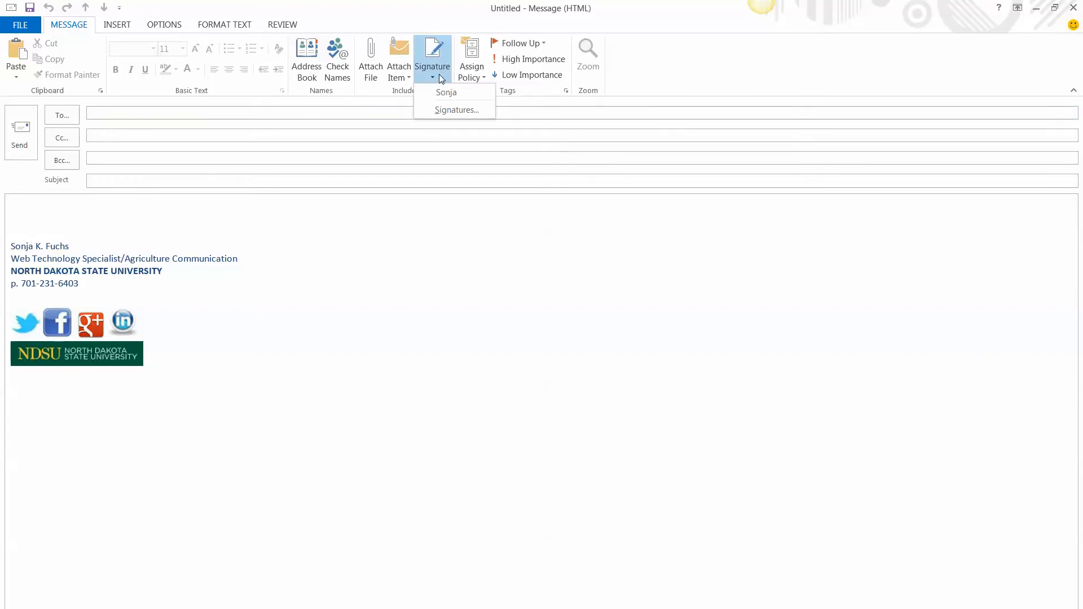
click(455, 109)
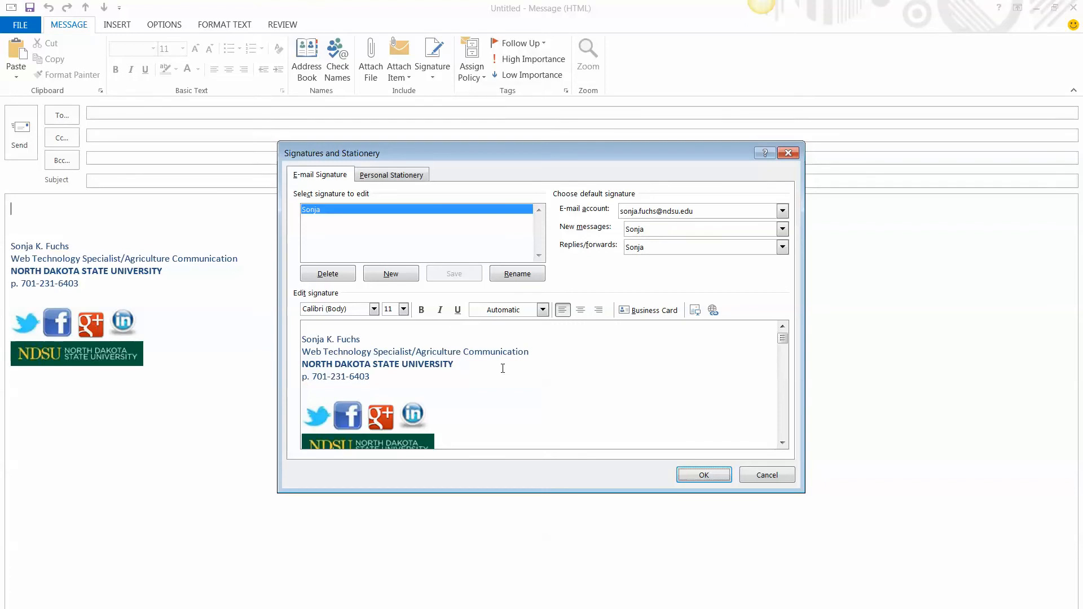
click(405, 275)
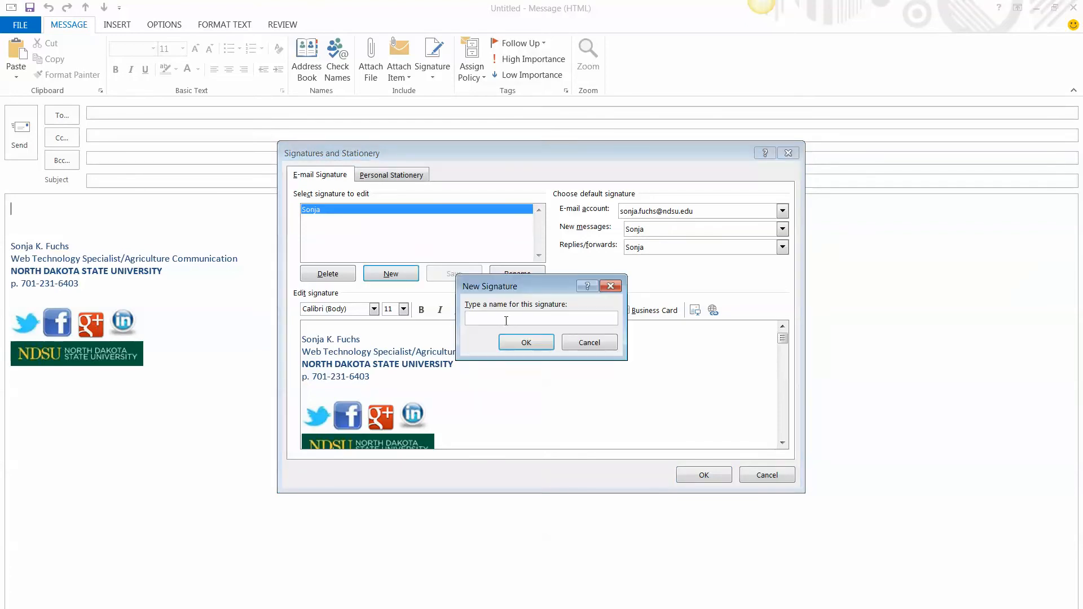
text(100 Years)
click(526, 340)
Step: Enter the sender's full name and Morrill Hall on separate lines of the 100 Years signature, followed by an empty line
click(389, 339)
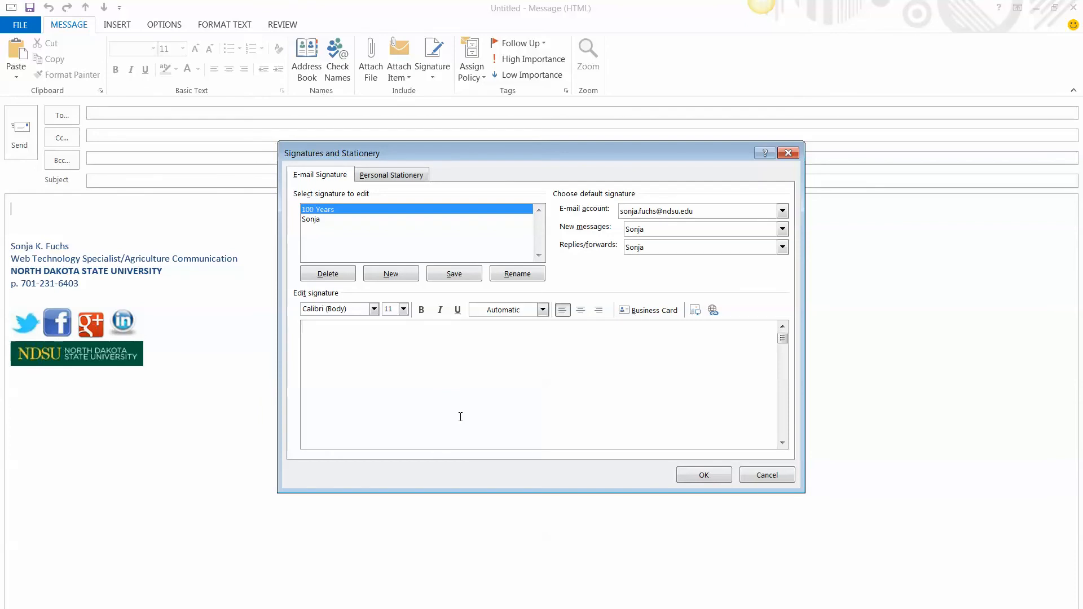
text(onja Fuchs )
text(Morrill Hall)
key(Return)
click(696, 310)
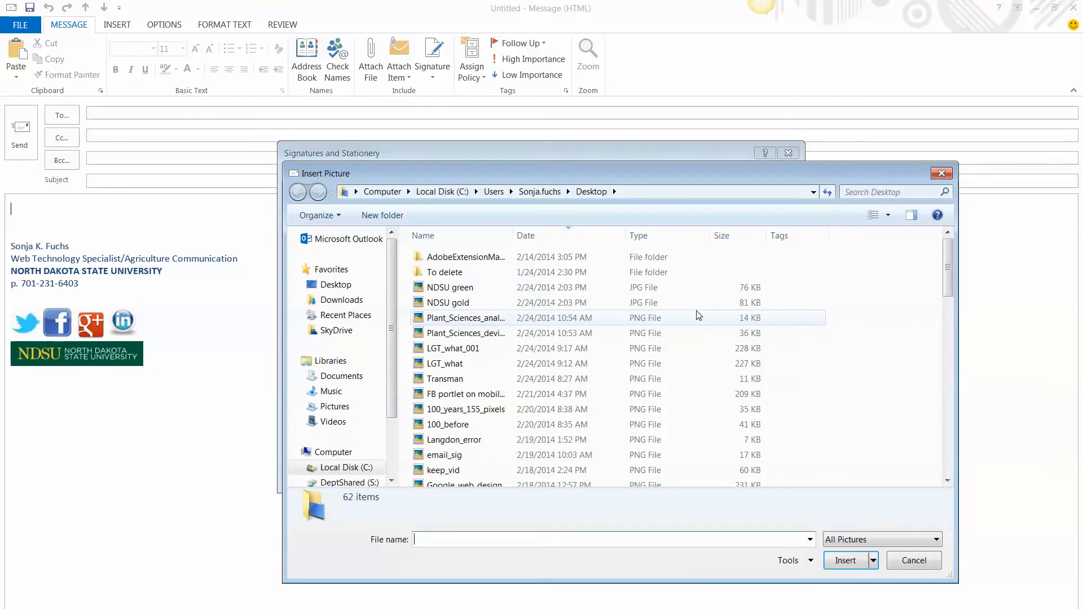
click(905, 561)
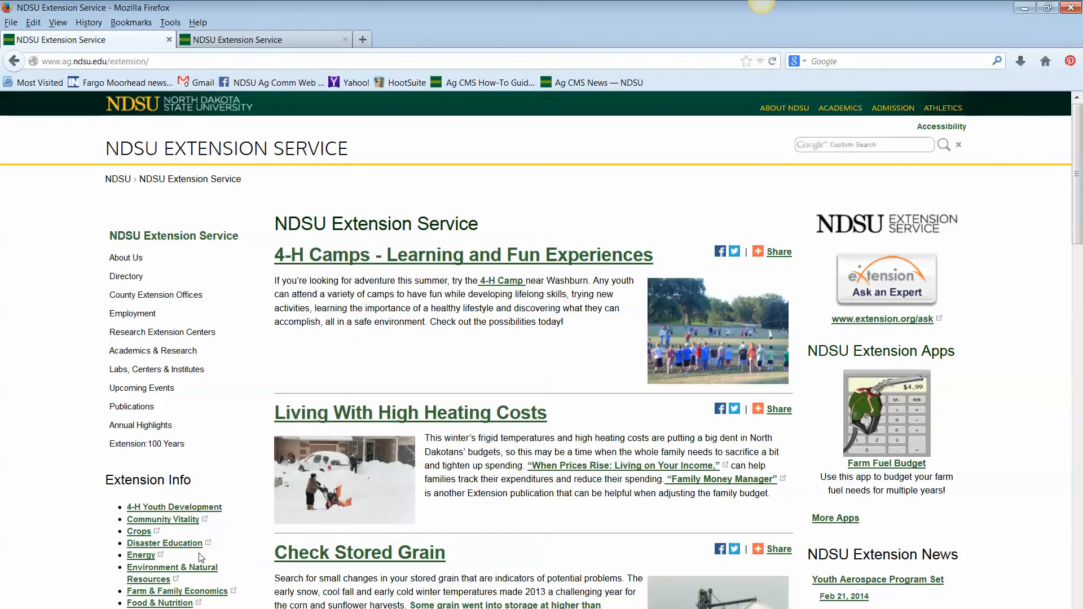
Step: In Firefox, go from the NDSU Extension Service site to For Employees, Centennial Resources, and open the 100 years email signature image
scroll(241, 556, down, 5)
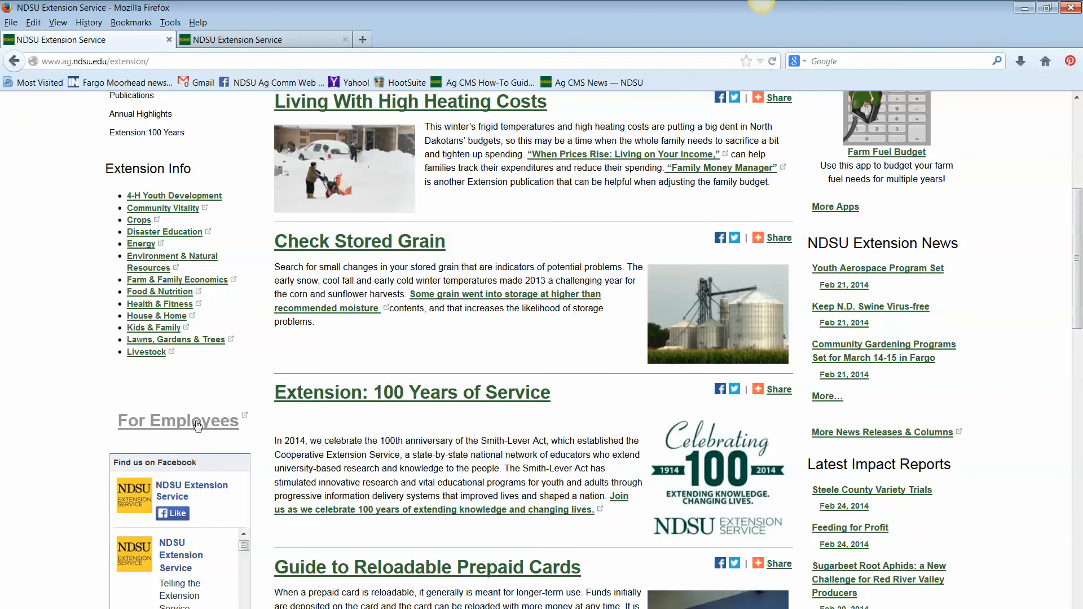
click(196, 424)
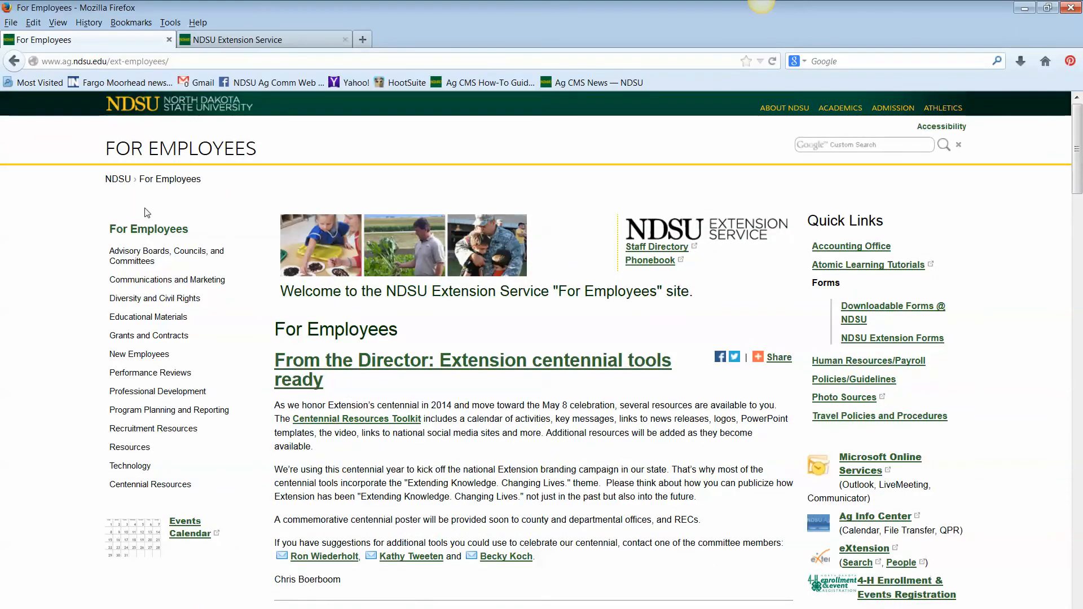
click(158, 485)
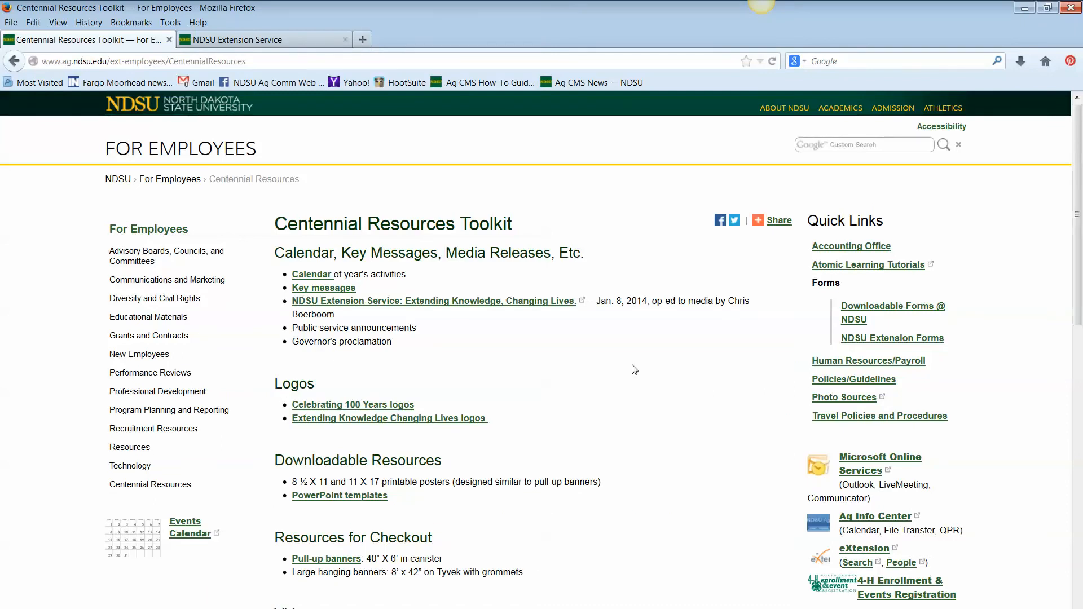
scroll(602, 390, down, 8)
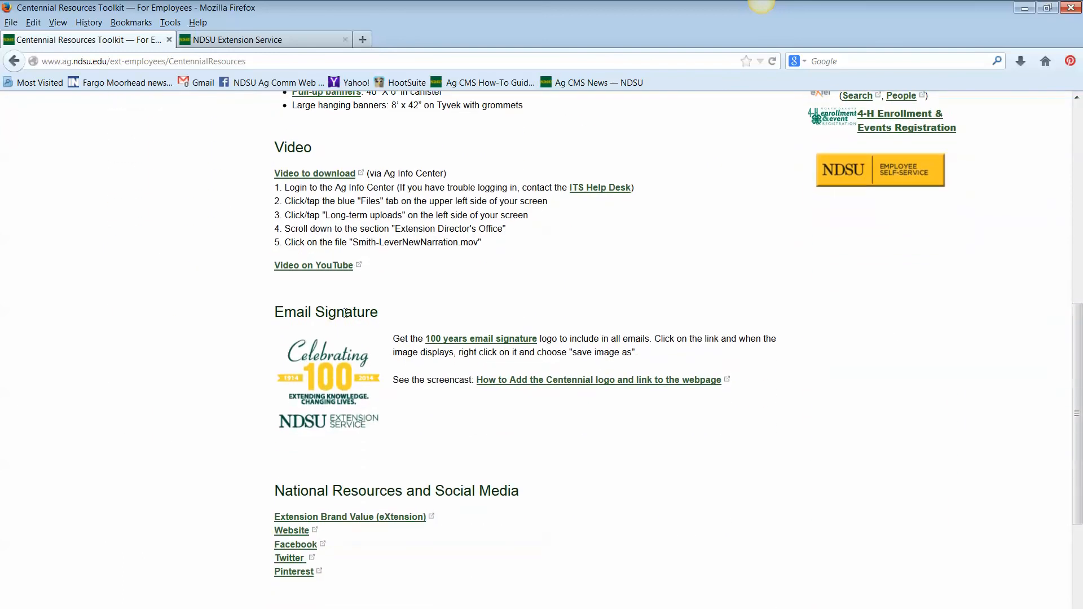
click(478, 339)
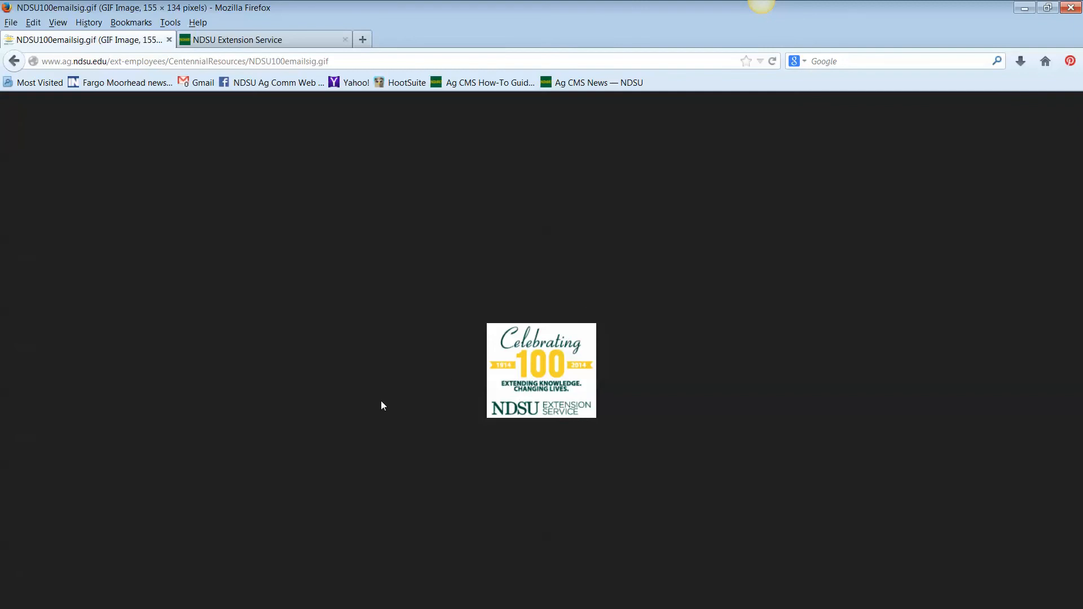
Step: Save the logo image to the Desktop as Celebrating-100-NDSU-signature-155pixels
right_click(518, 335)
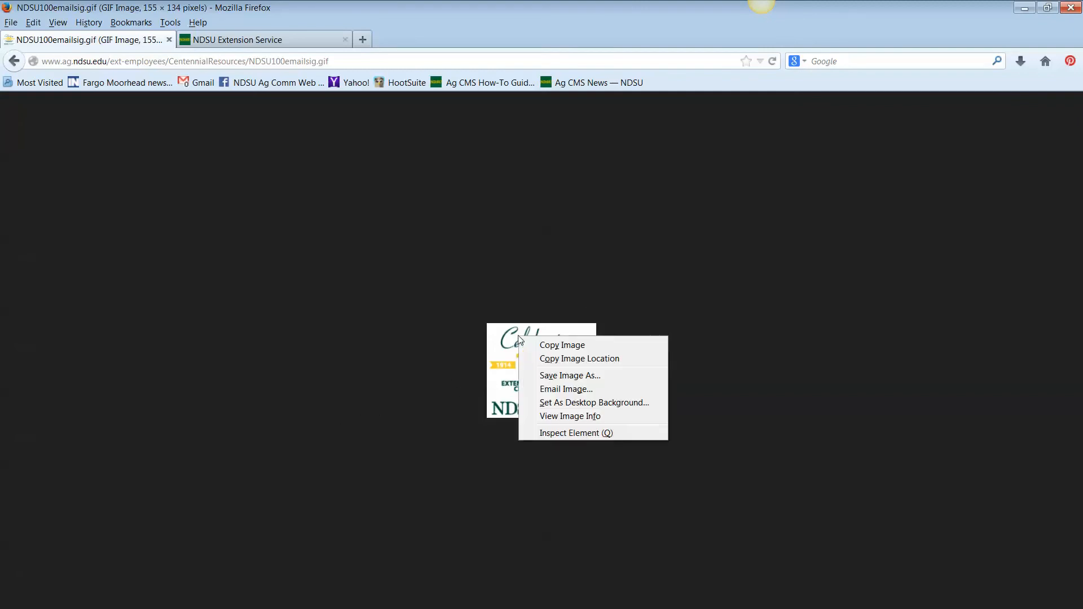
click(567, 377)
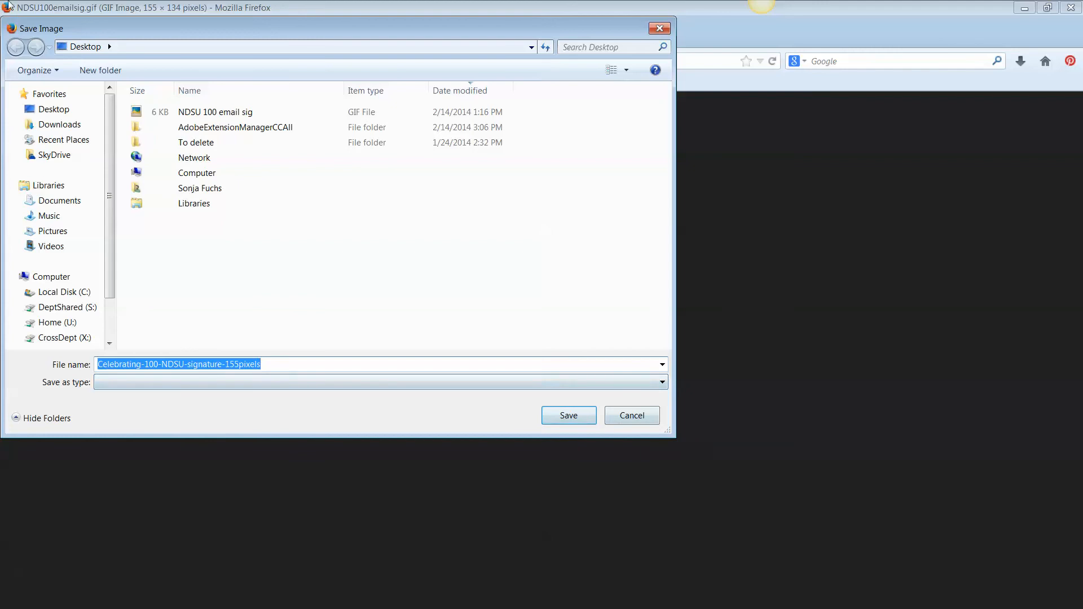
click(48, 109)
click(580, 418)
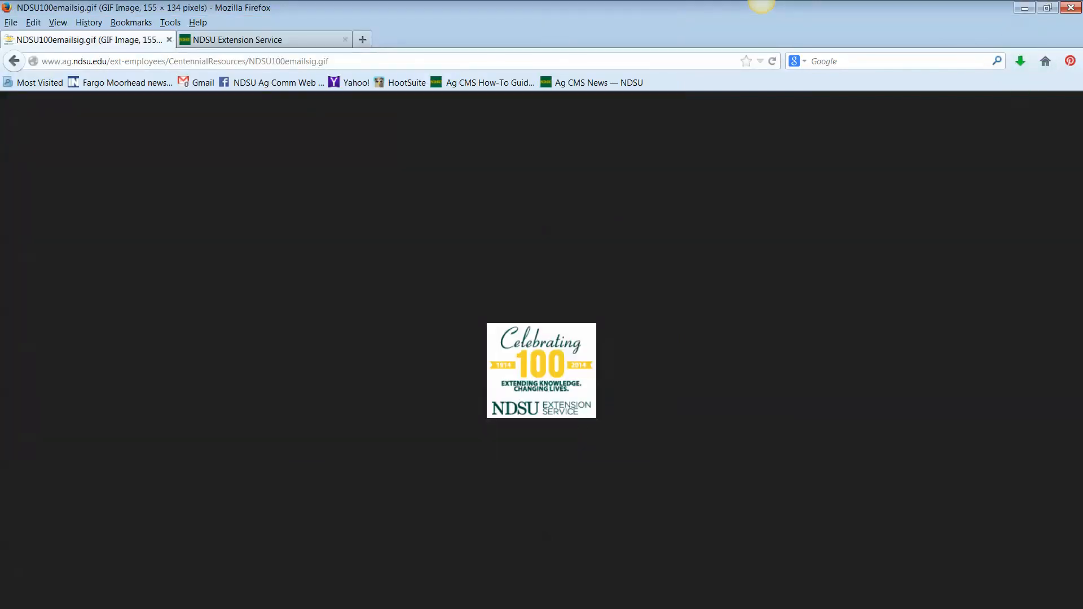
Step: Switch back to Outlook and insert the Celebrating-100-NDSU-signature-155pixels picture below the text of the 100 Years signature
click(335, 608)
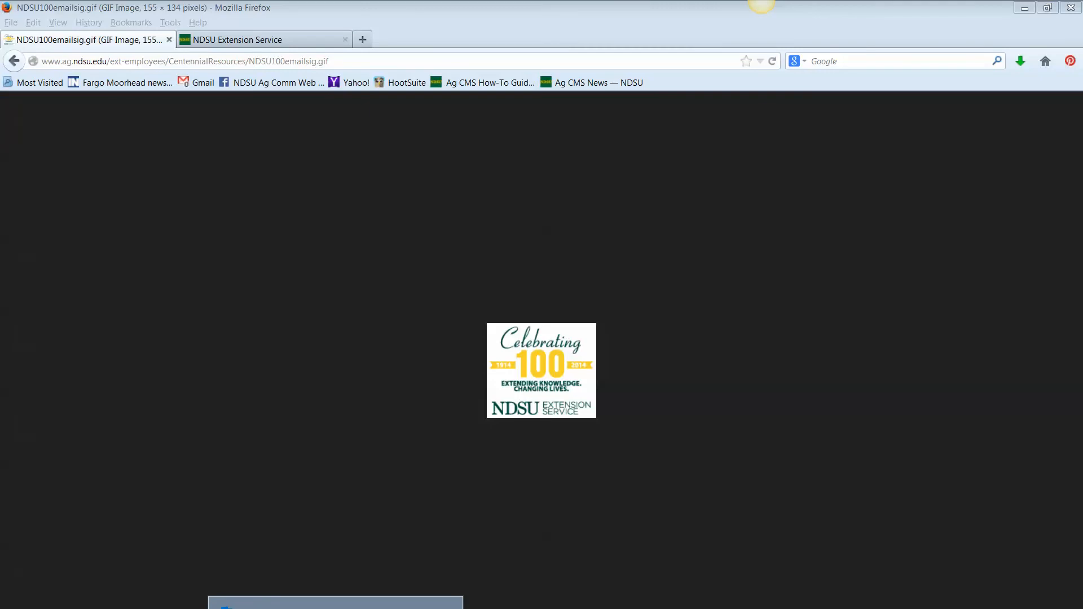
click(399, 608)
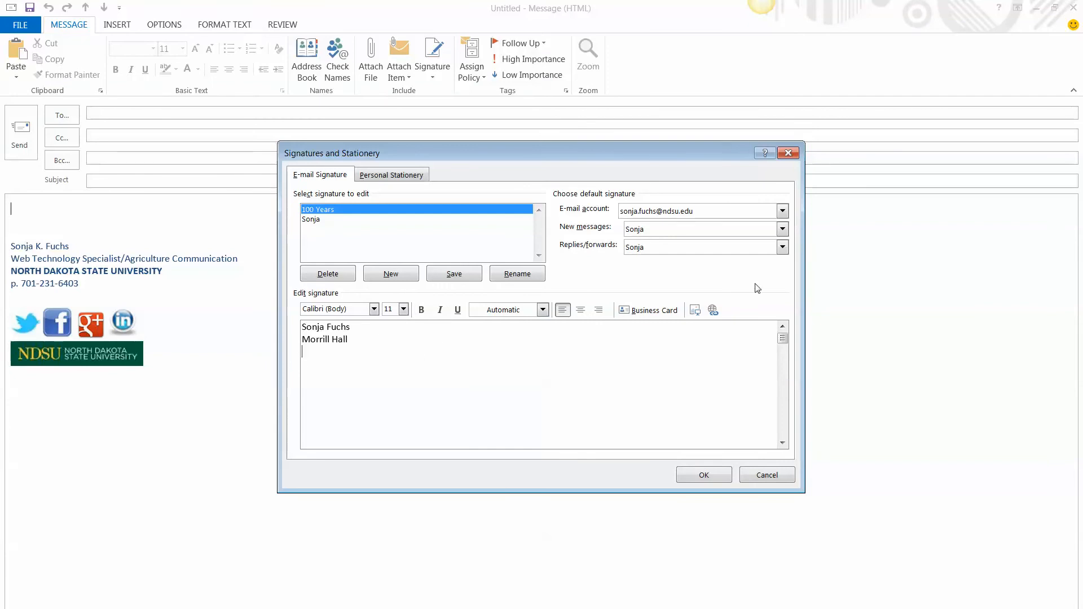
click(695, 310)
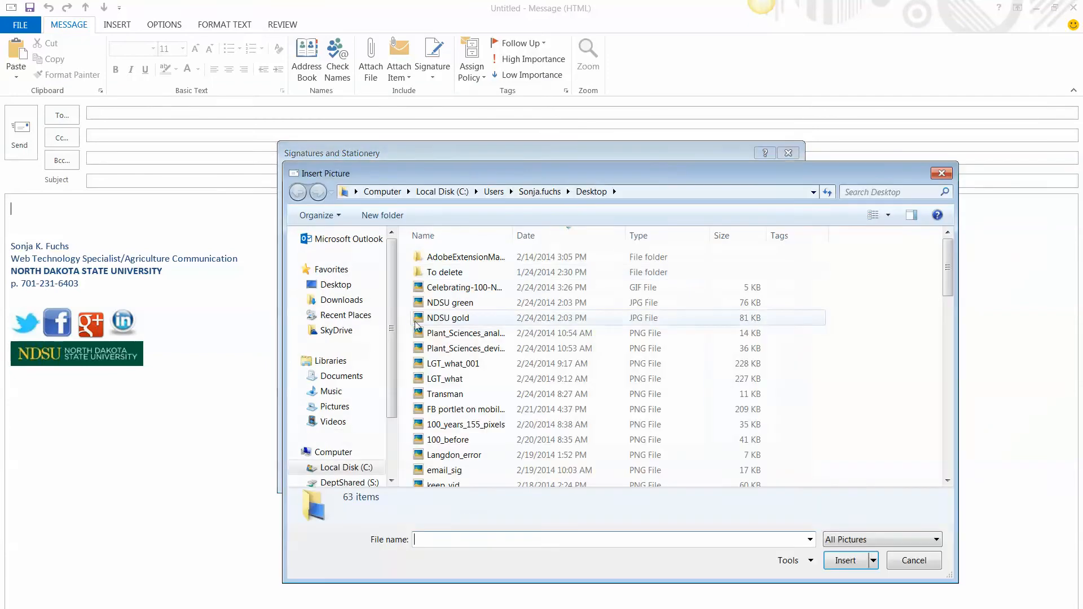
click(455, 289)
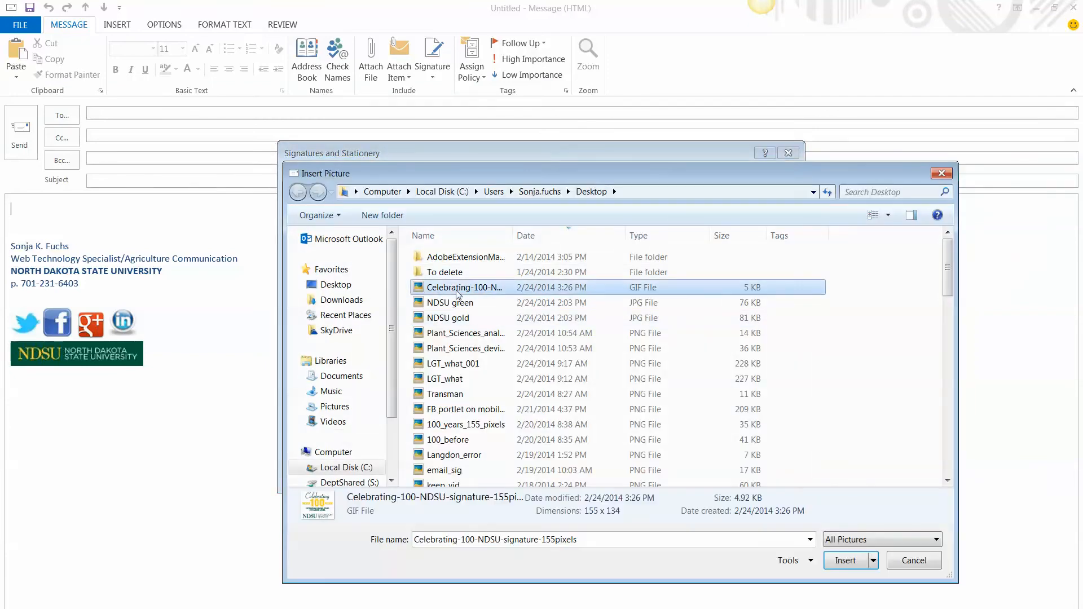
click(842, 561)
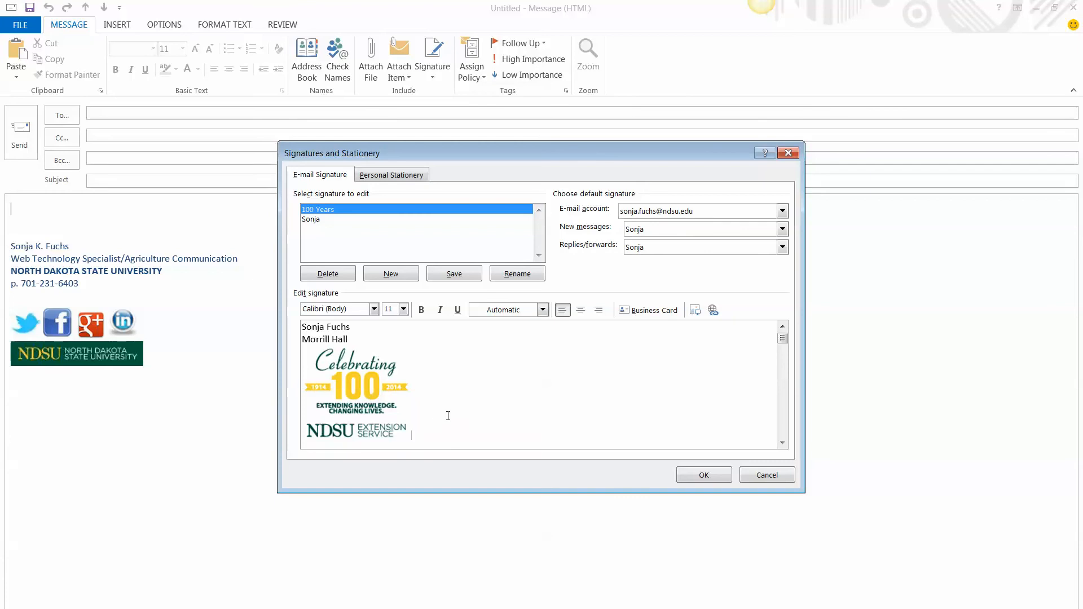
Step: Select the signature's logo, and in Firefox open the Extension:100 Years page of the NDSU Extension Service site and copy its web address
click(351, 379)
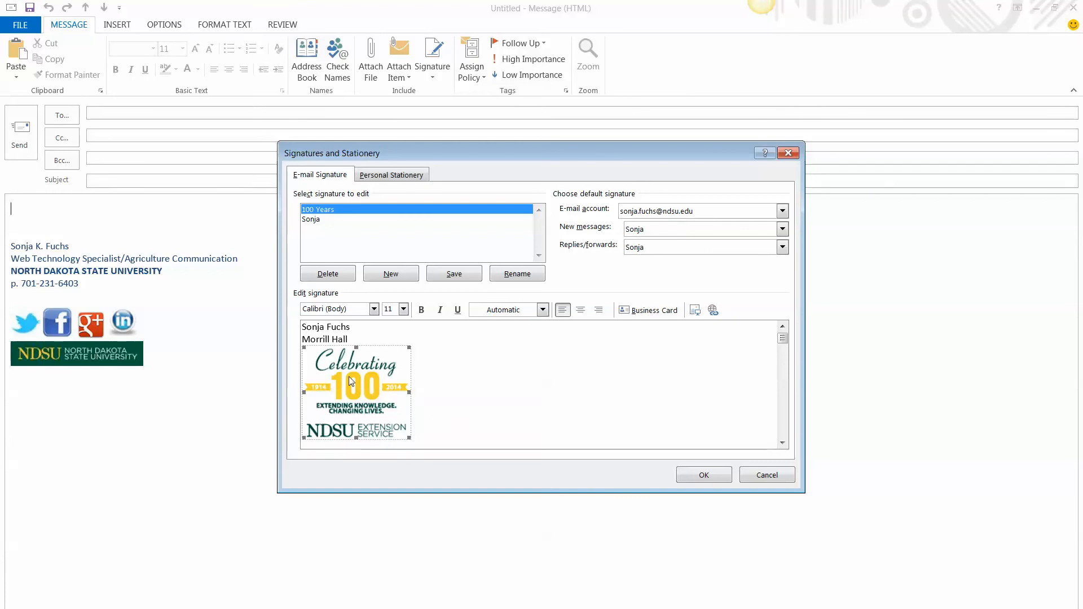
click(287, 607)
click(237, 40)
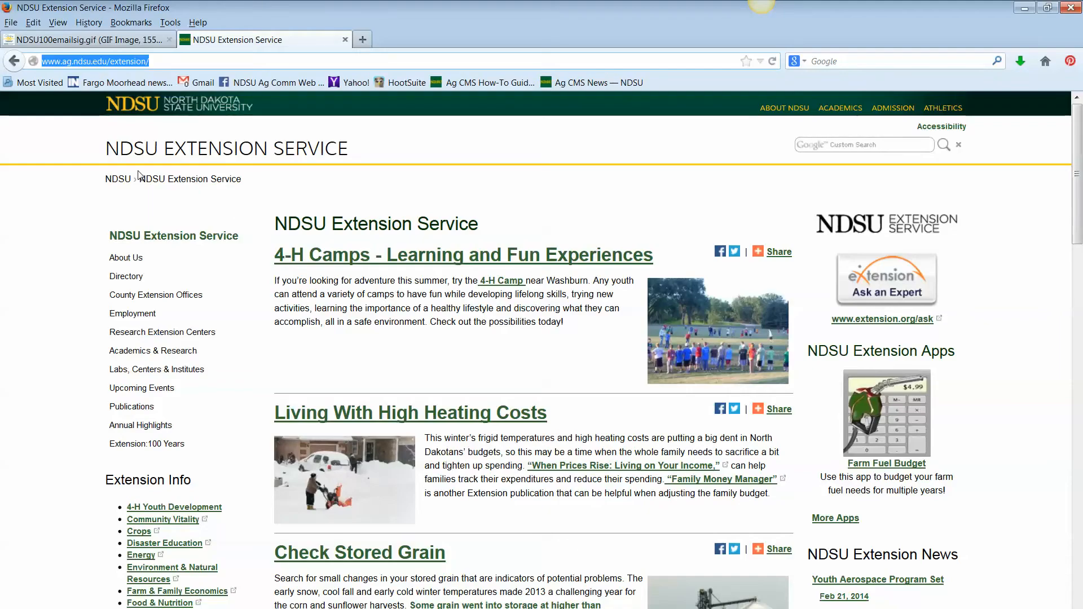
click(175, 444)
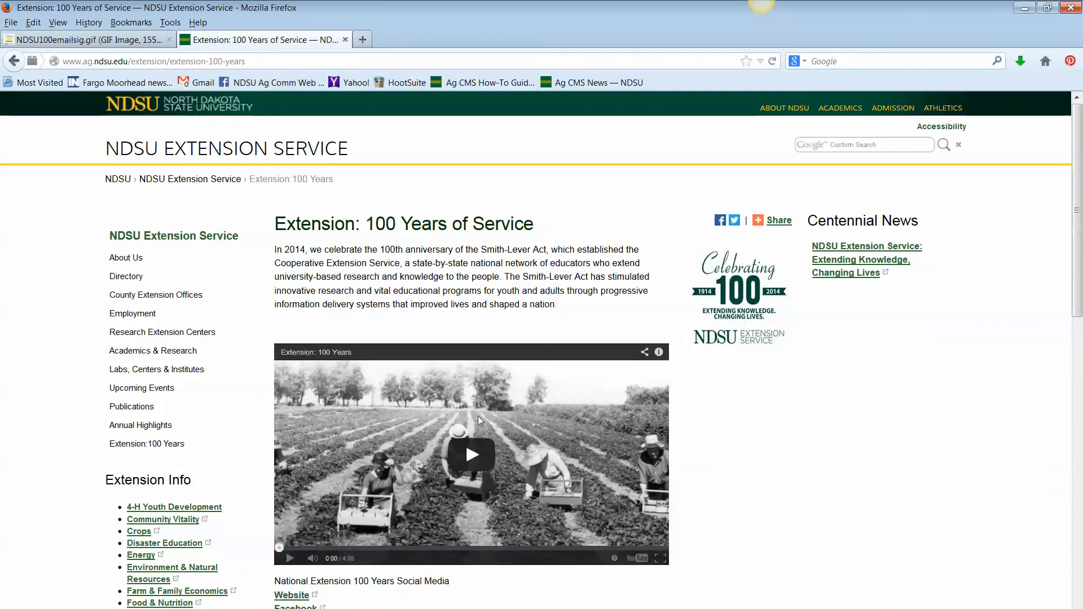
click(215, 61)
right_click(213, 58)
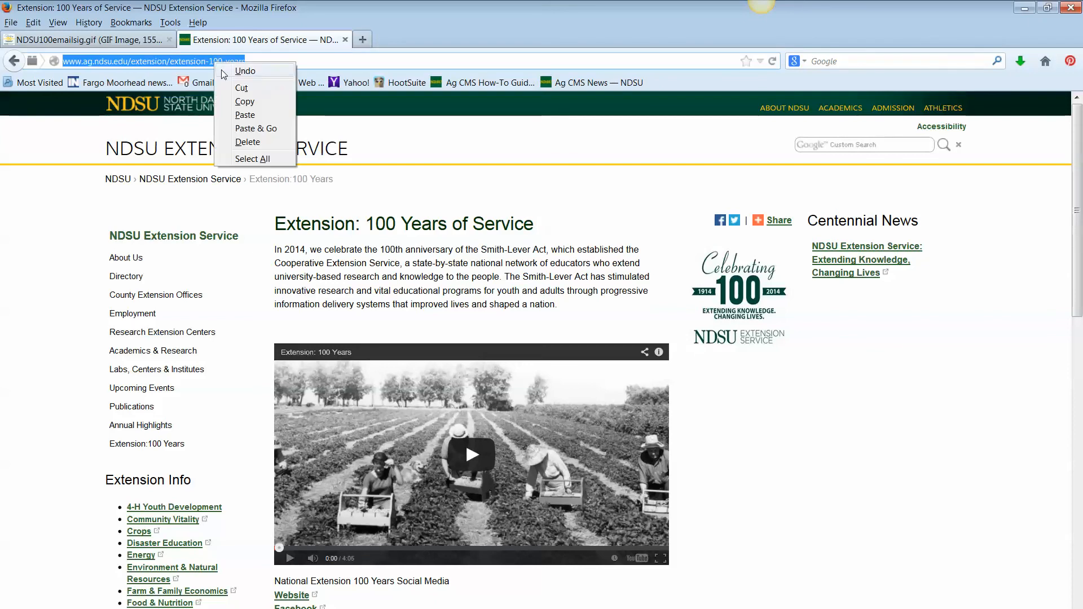
click(237, 101)
Step: Return to Outlook and hyperlink the selected signature logo to the copied Extension:100 Years web address
click(336, 608)
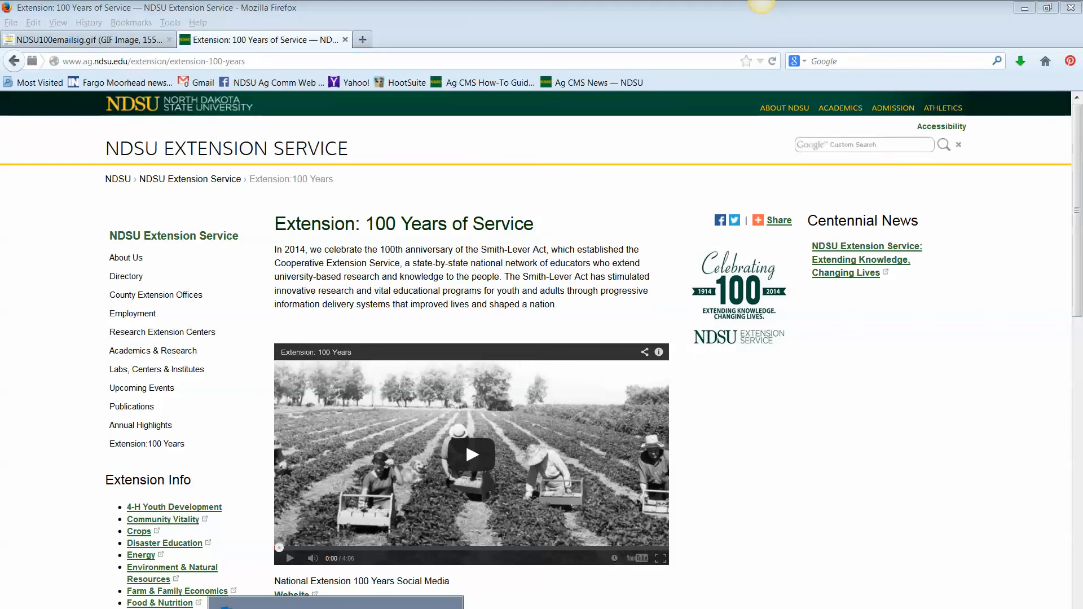
click(335, 602)
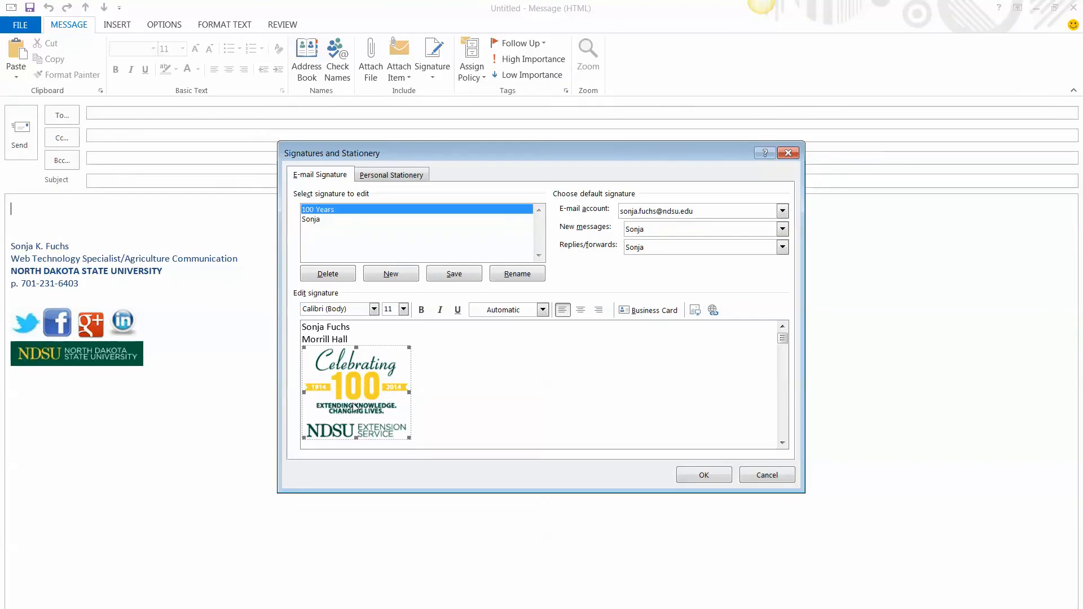
click(714, 312)
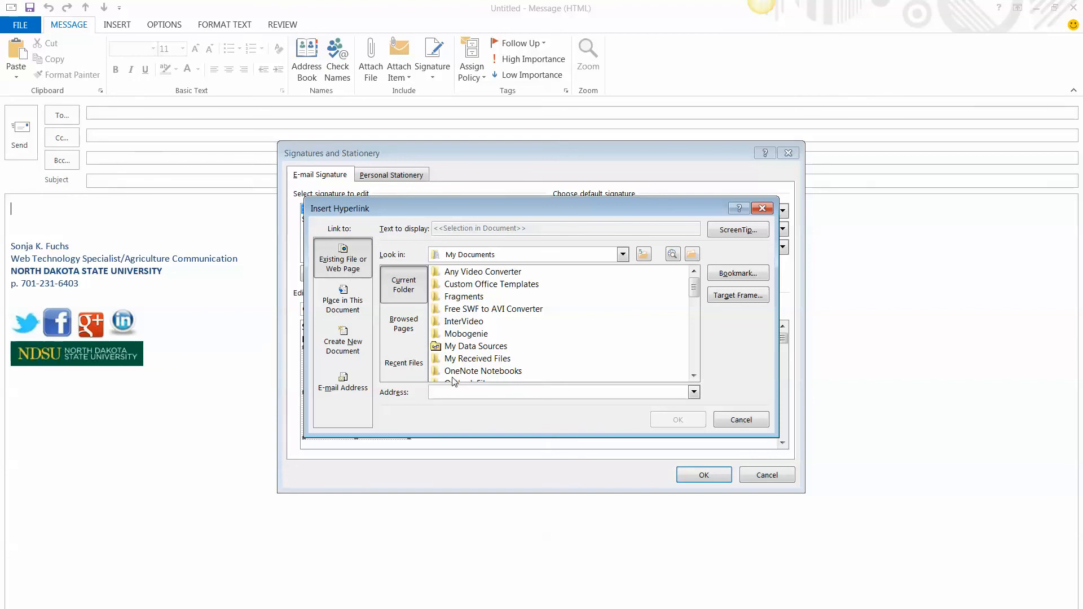
right_click(451, 392)
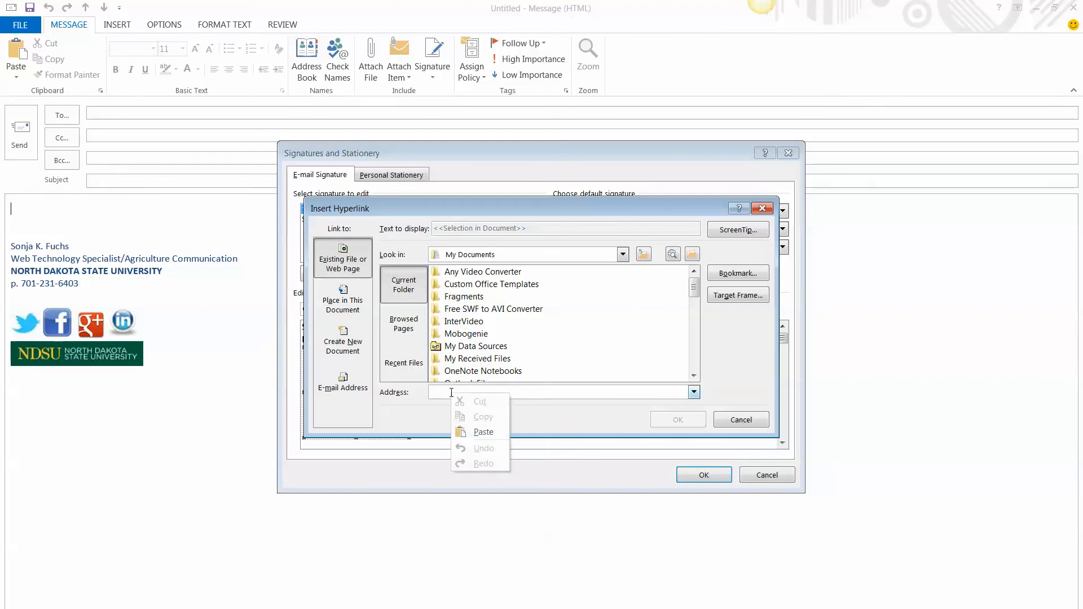
click(483, 432)
click(679, 420)
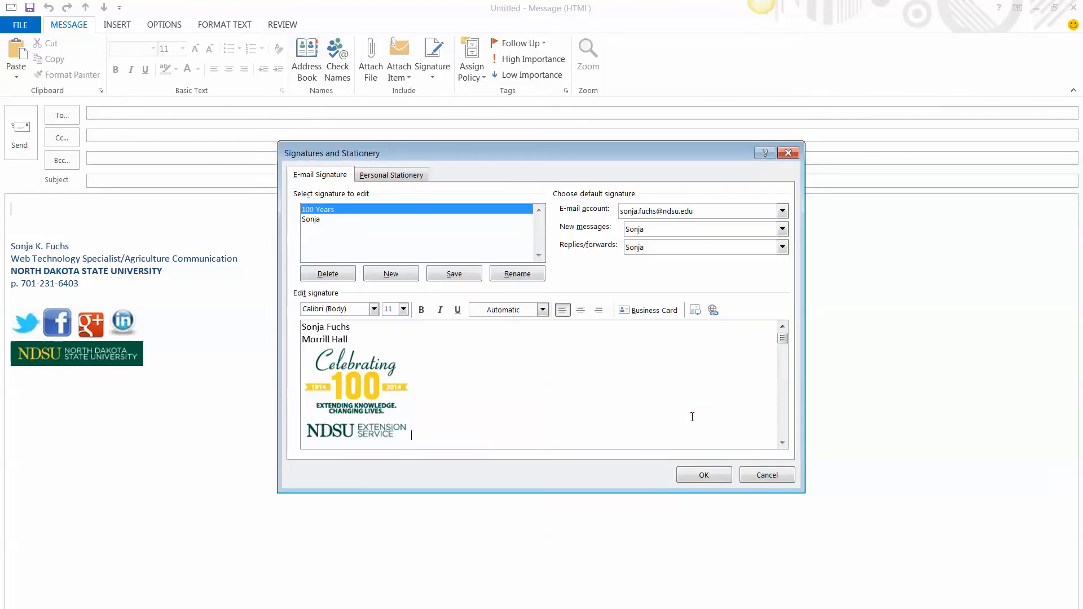
click(352, 389)
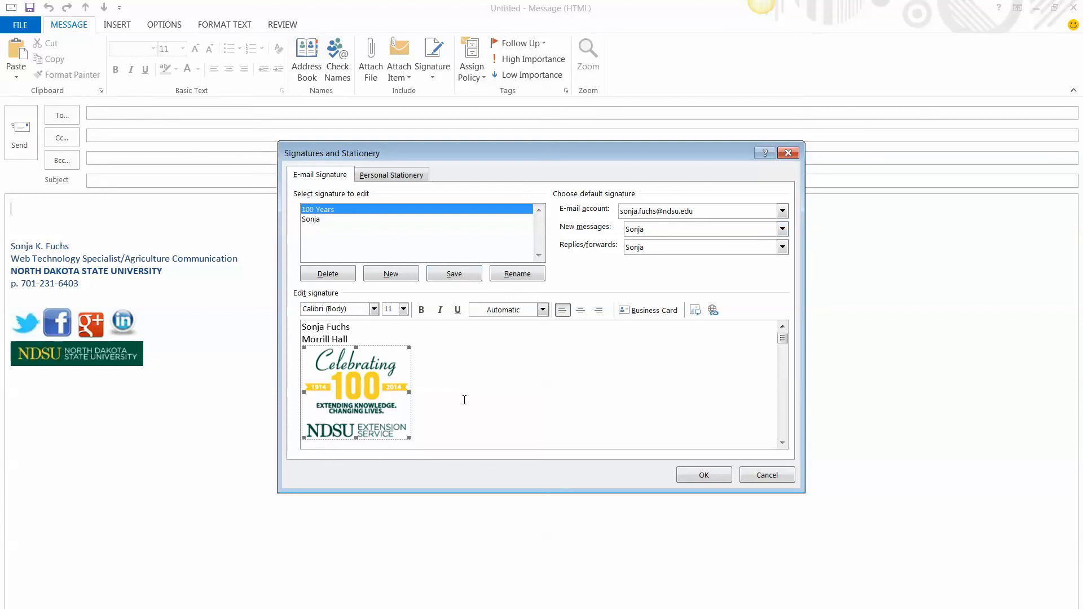
Step: Set 100 Years as the default signature for new messages and for replies/forwards, and save the signature settings
click(783, 230)
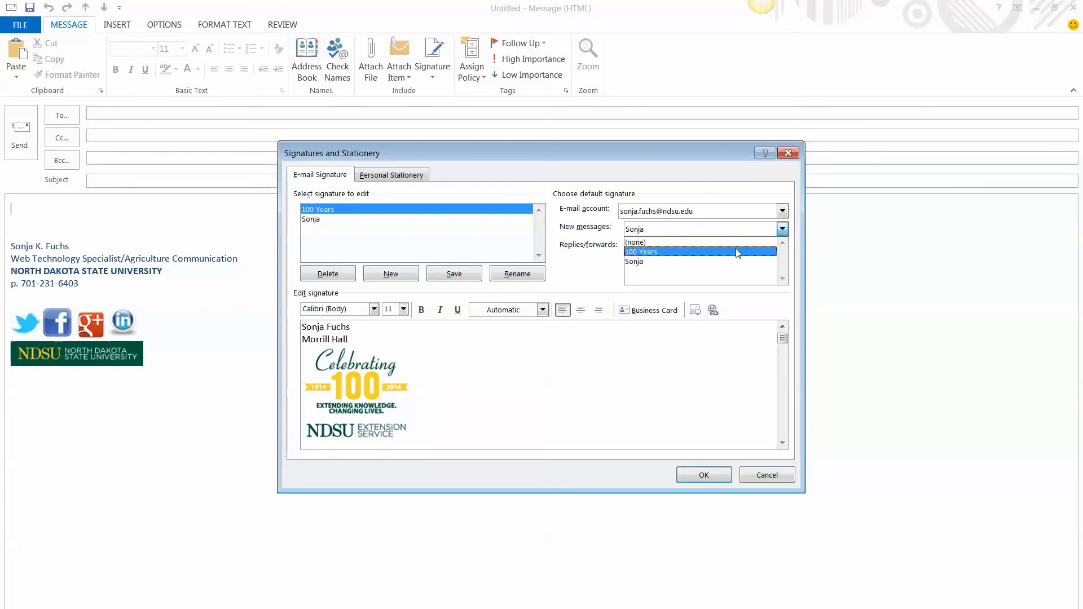
click(739, 250)
click(782, 248)
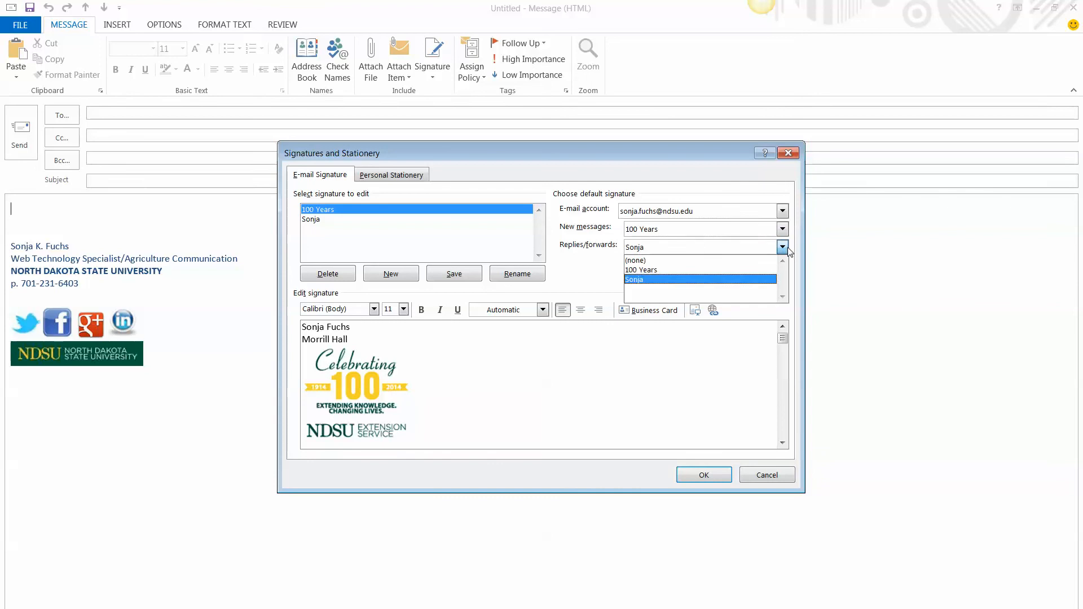
click(737, 267)
click(704, 474)
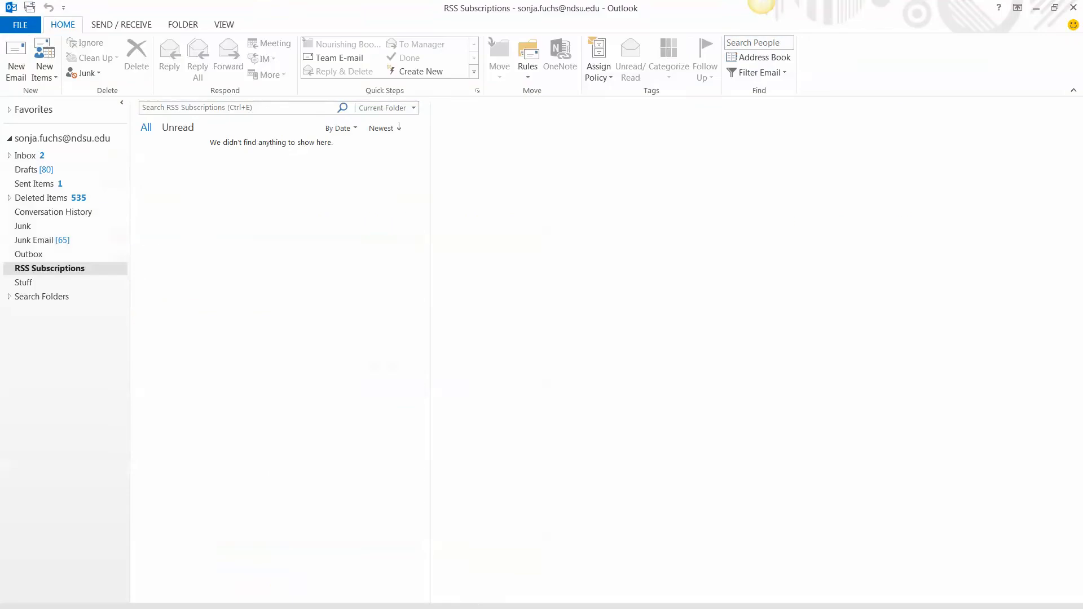
Step: Start a new email, check the signature logo's link, address the message to your own account and send it without a subject
click(19, 61)
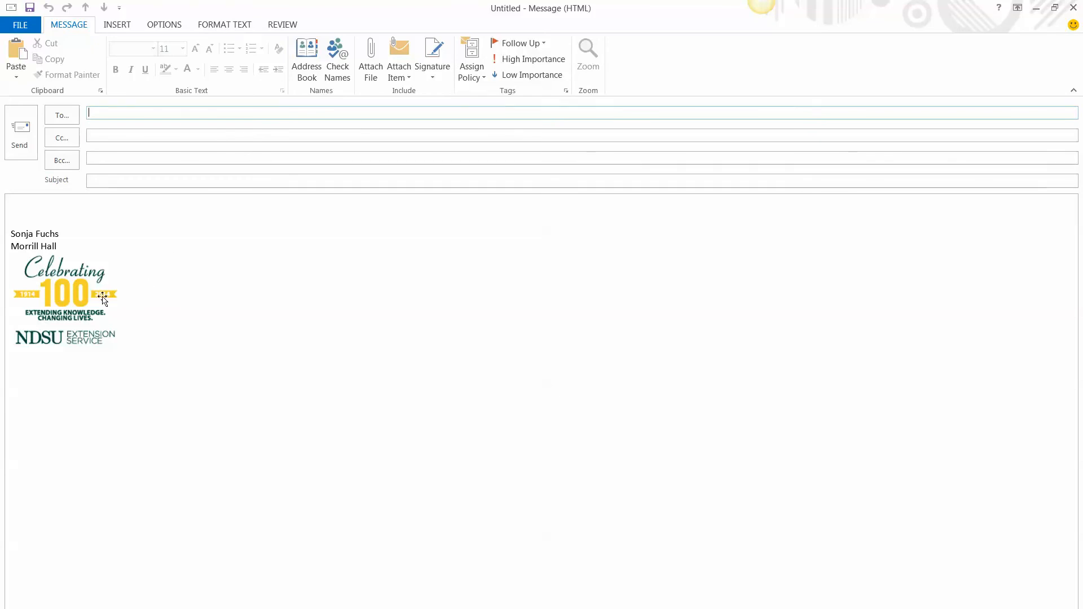
click(78, 296)
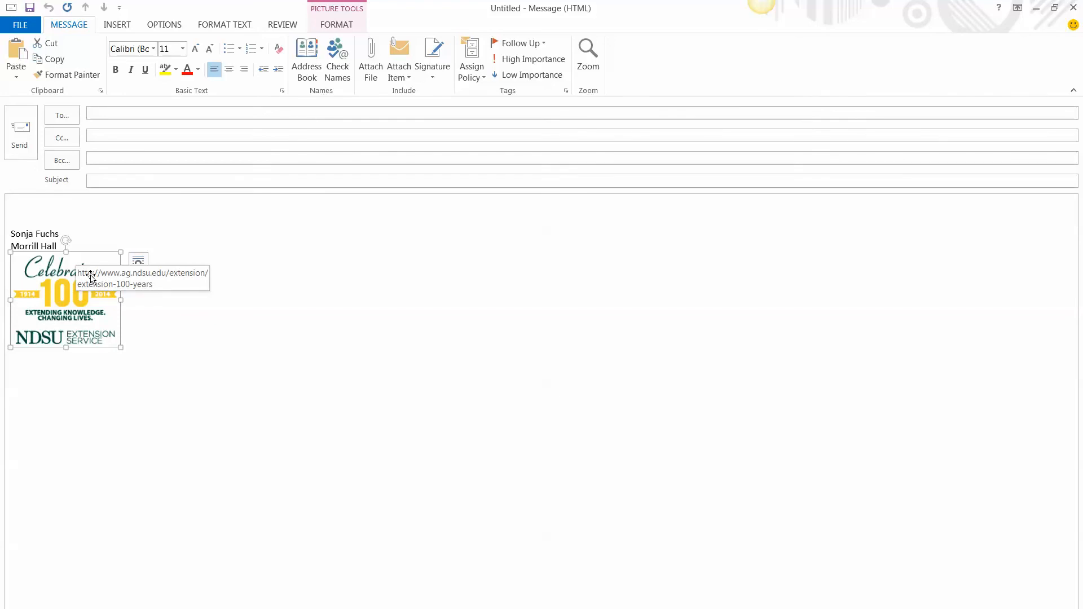
click(106, 114)
text(sonja)
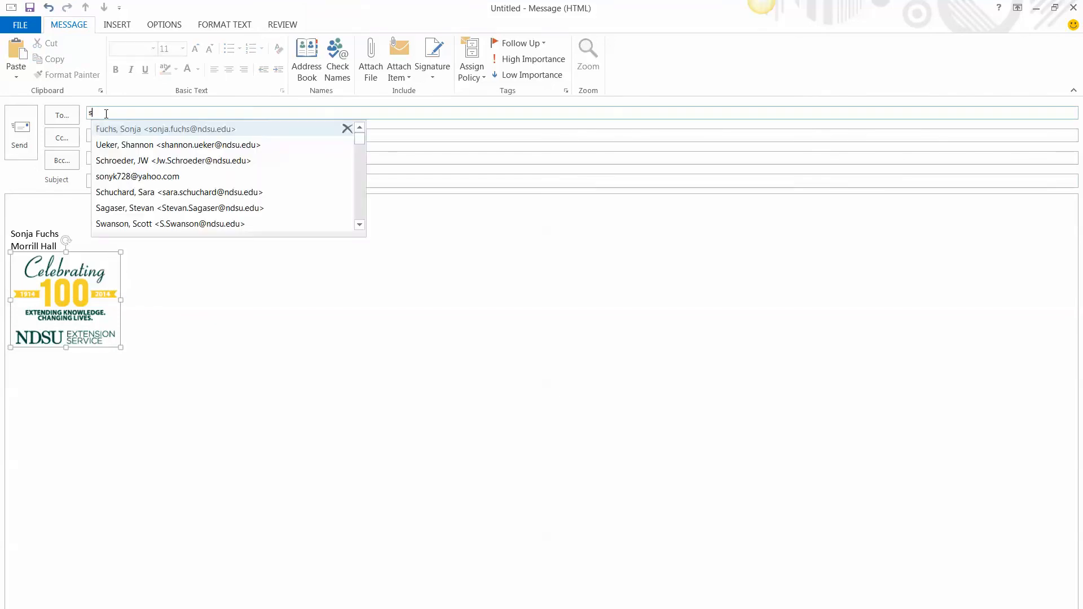
click(113, 131)
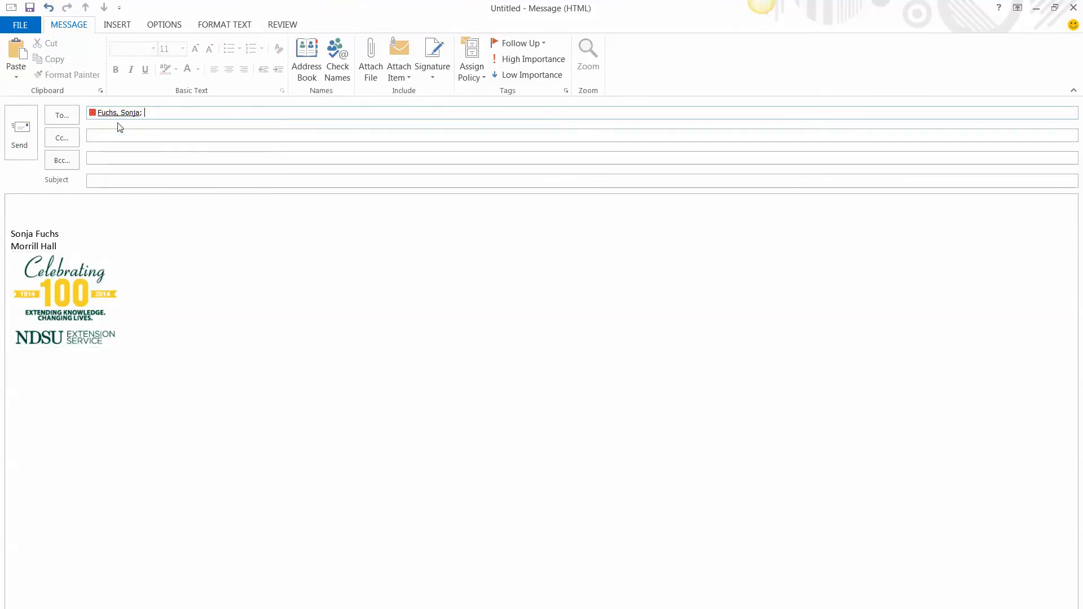
click(18, 131)
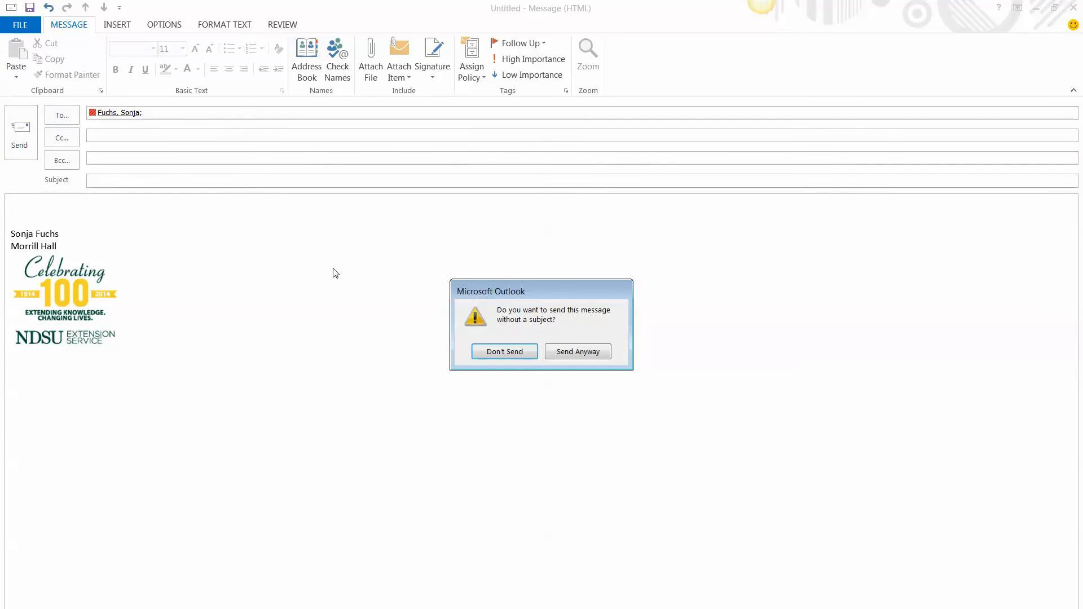
click(561, 351)
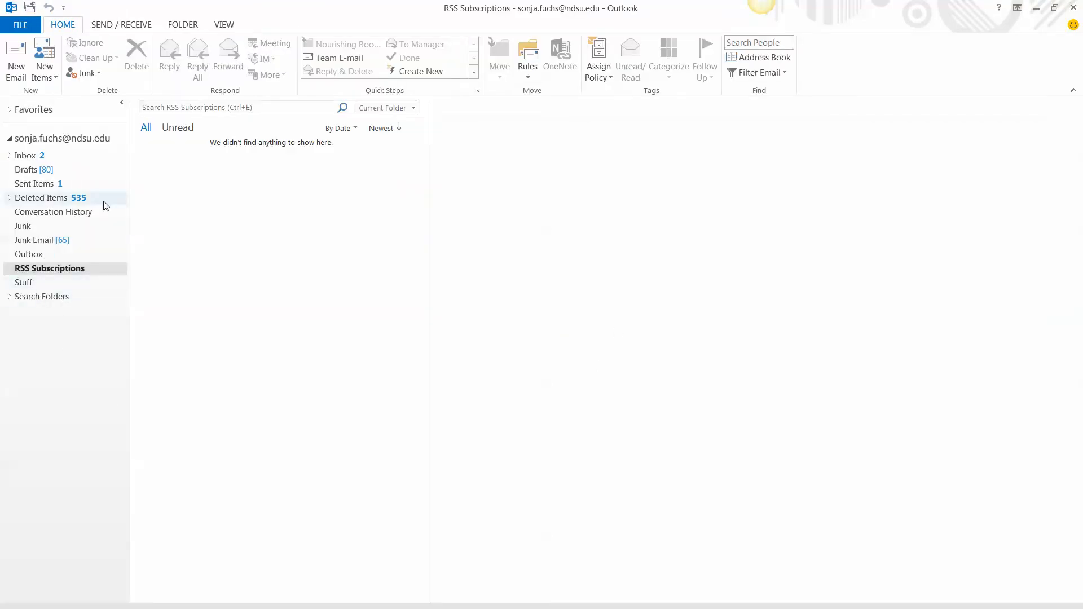
Step: Open the received test message in the Inbox and follow the signature logo's link to the Extension: 100 Years webpage
click(32, 160)
click(168, 168)
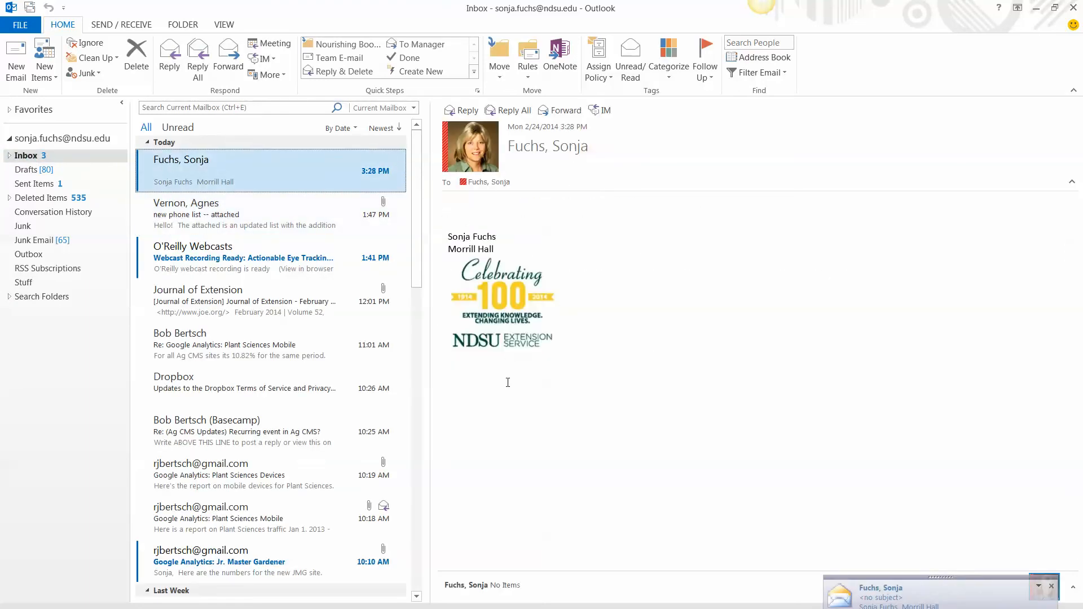
ctrl+click(473, 349)
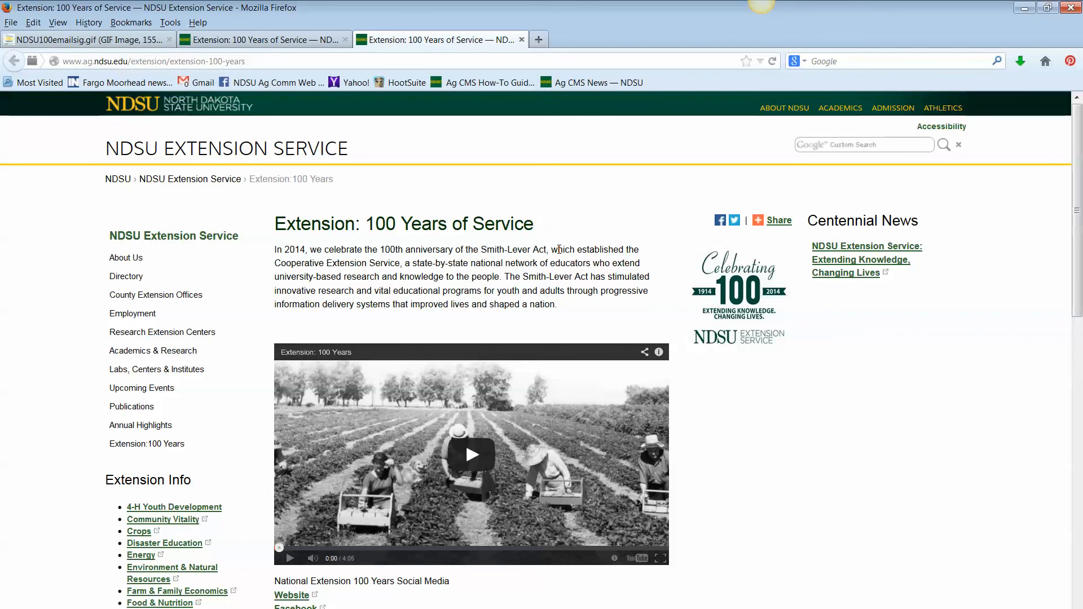
key(alt)
key(alt)
key(super)
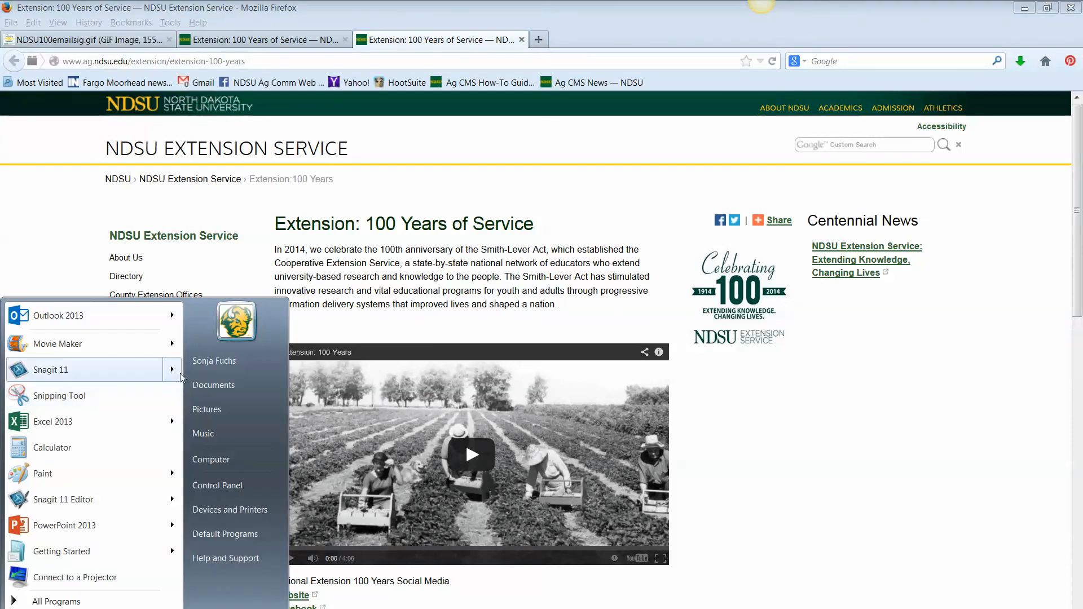